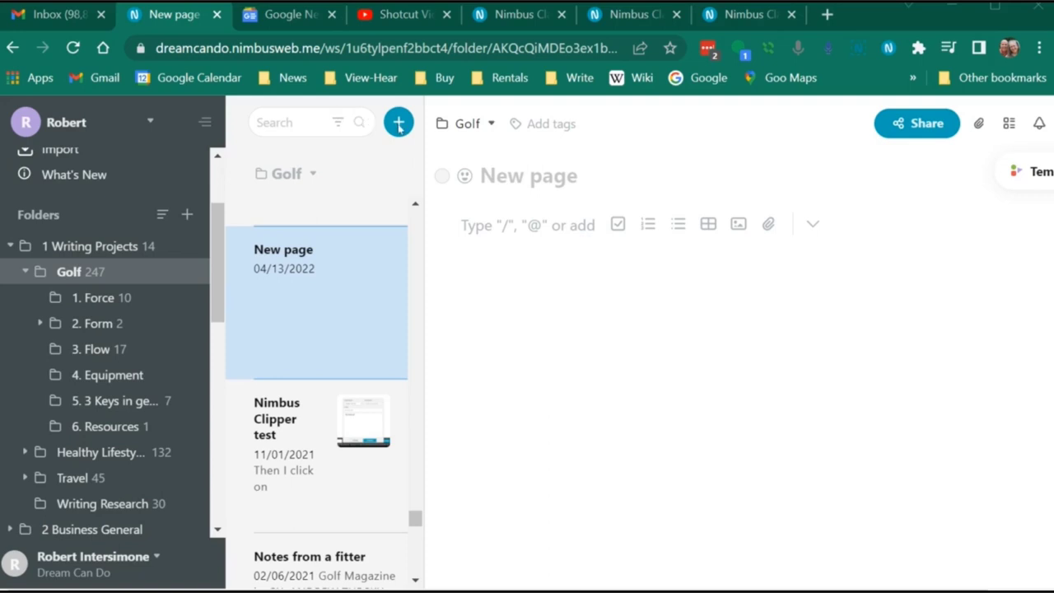
Title the new page "Great idea" and enter "Golf is the greatest." as its body text.
{"action": "left_click", "coordinate": [478, 173]}
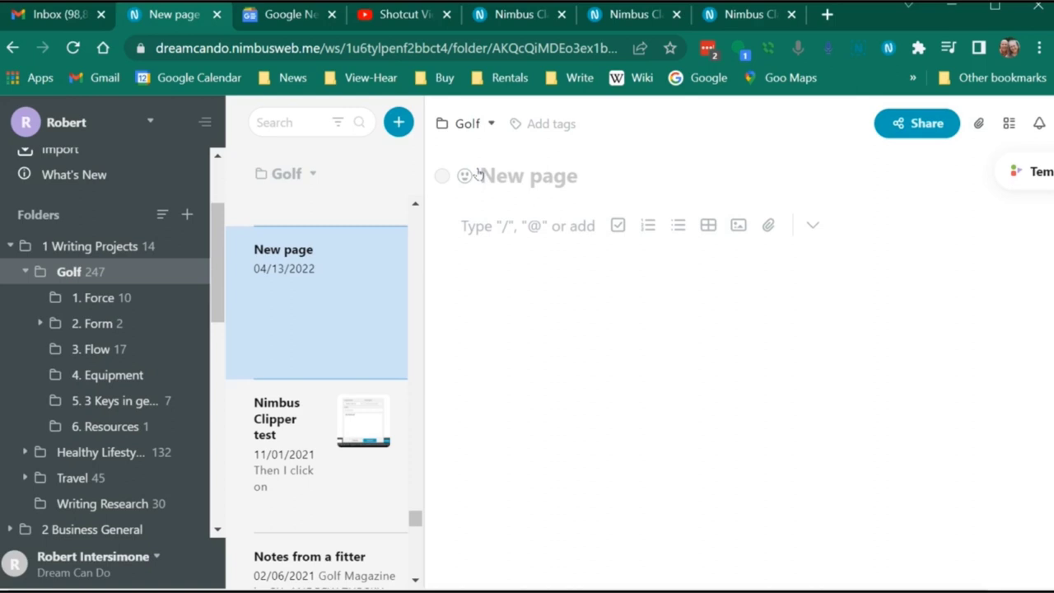
{"action": "type", "text": "Grea"}
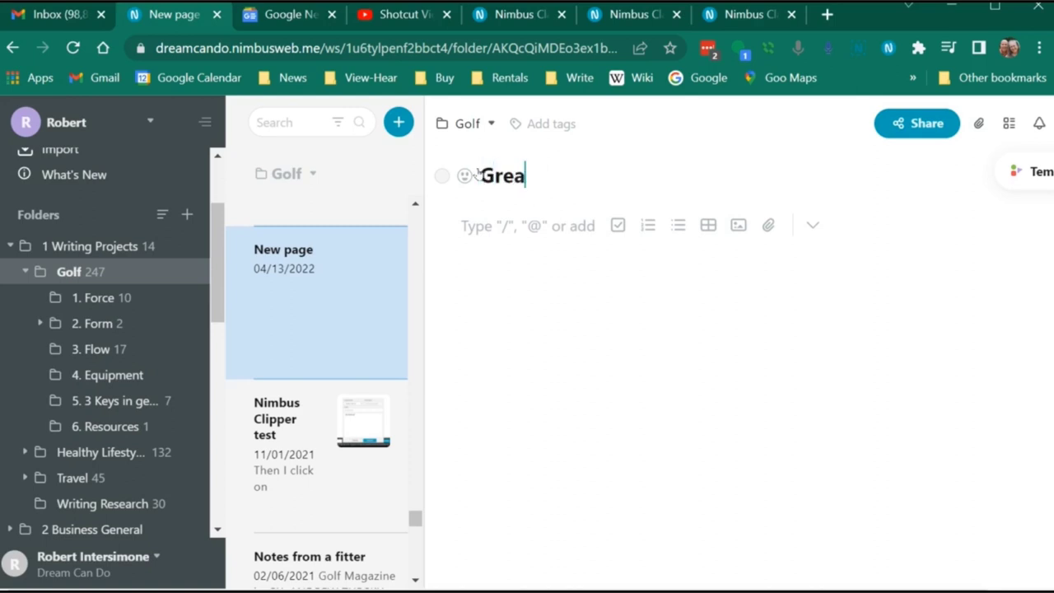
{"action": "type", "text": "t idea"}
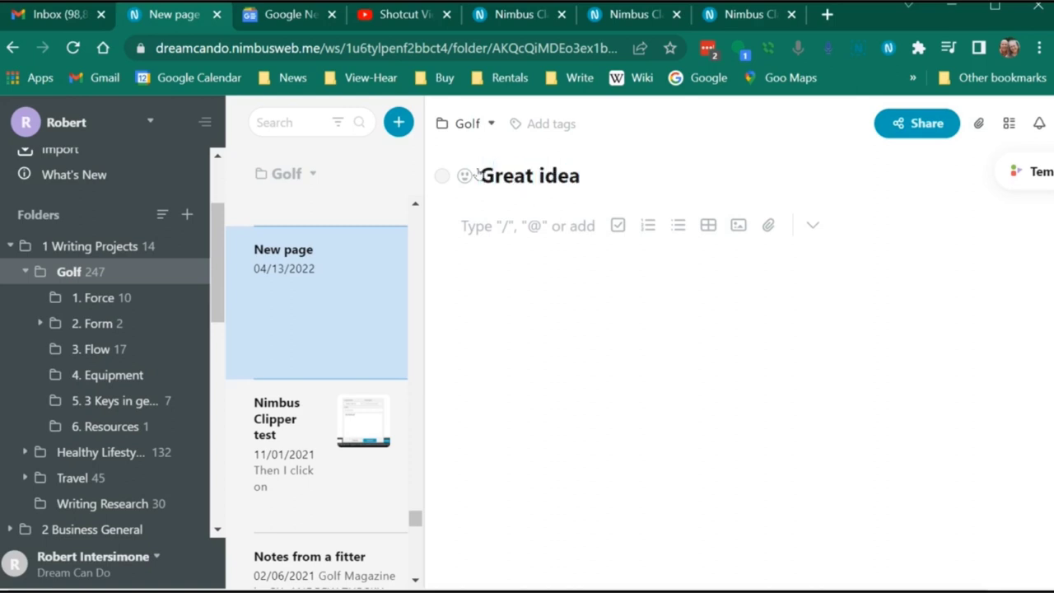
{"action": "left_click", "coordinate": [463, 225]}
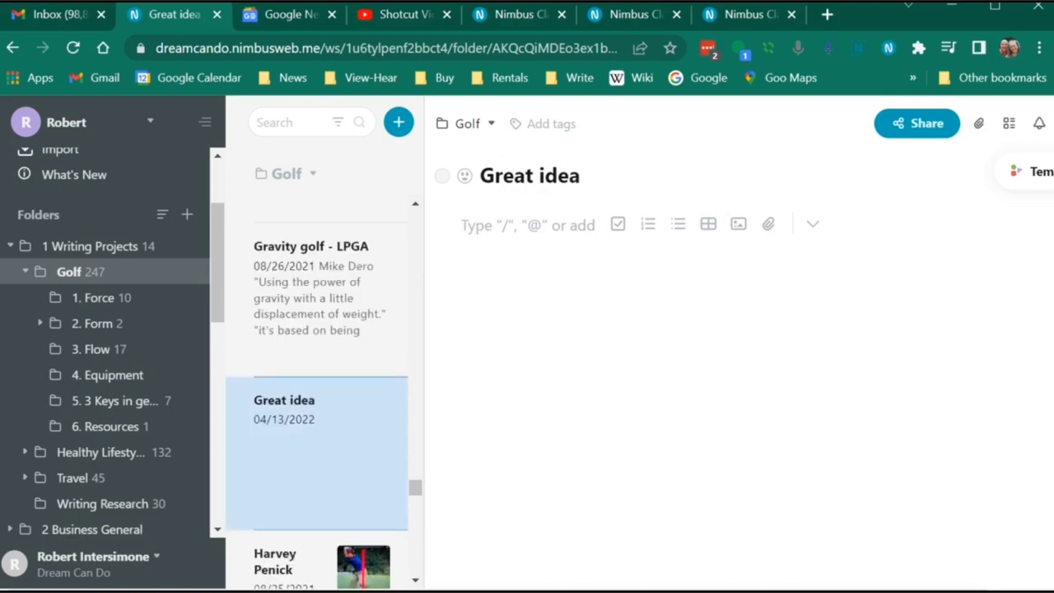
{"action": "type", "text": "G"}
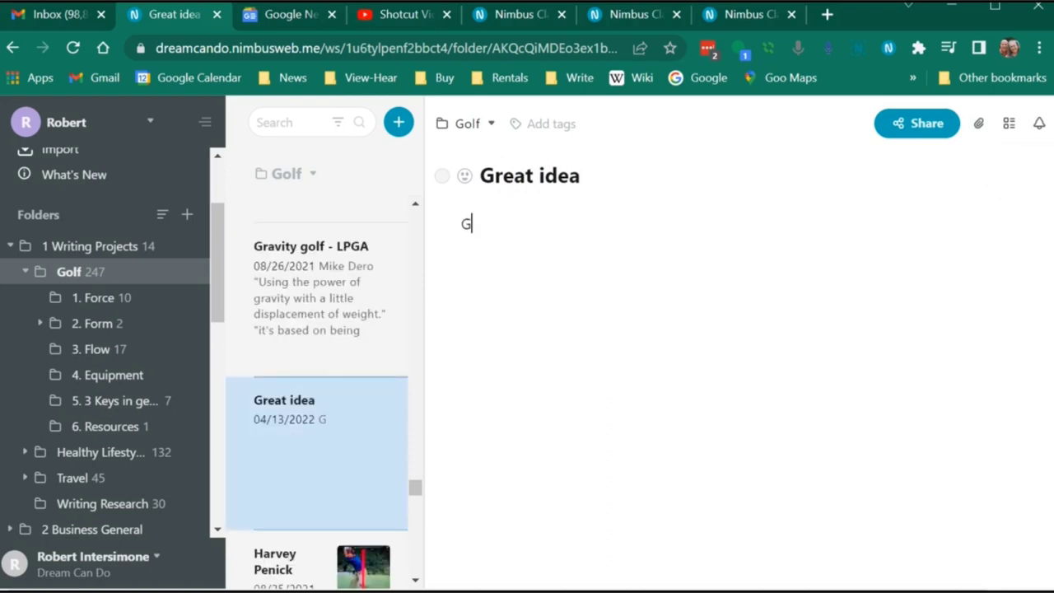
{"action": "type", "text": "olf is the greatest."}
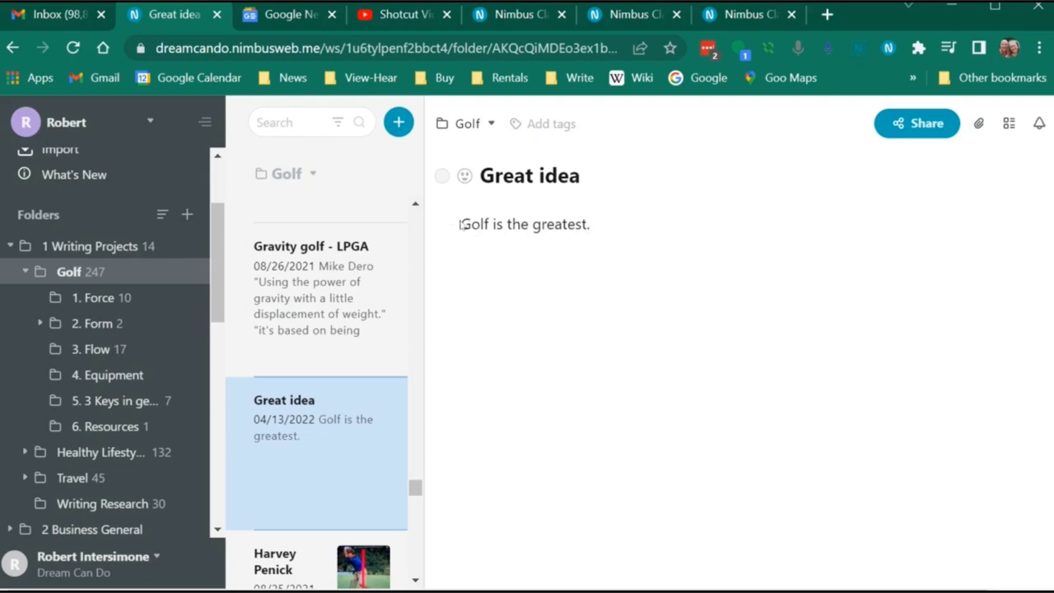
Make the words "Golf is the greatest" bold and open the block options for that line.
{"action": "left_click_drag", "start_coordinate": [459, 224], "coordinate": [587, 224]}
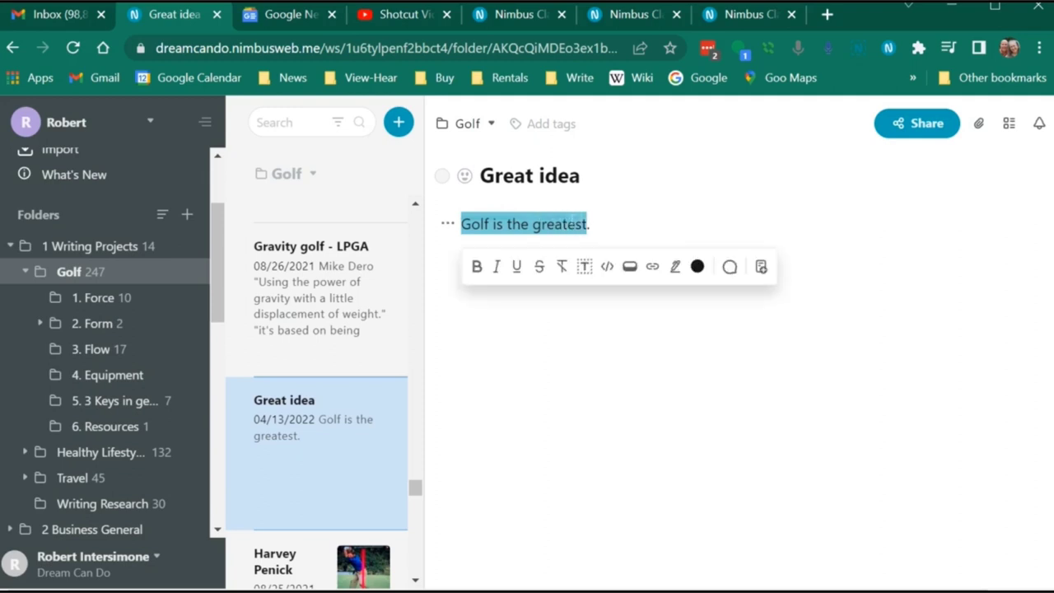
{"action": "left_click", "coordinate": [472, 267]}
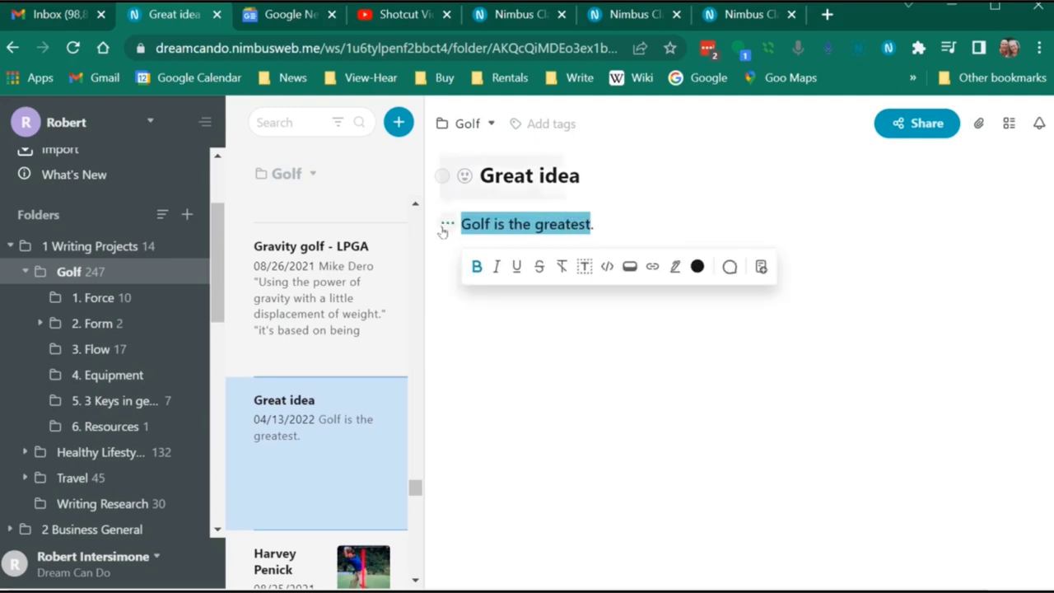
{"action": "left_click", "coordinate": [443, 230]}
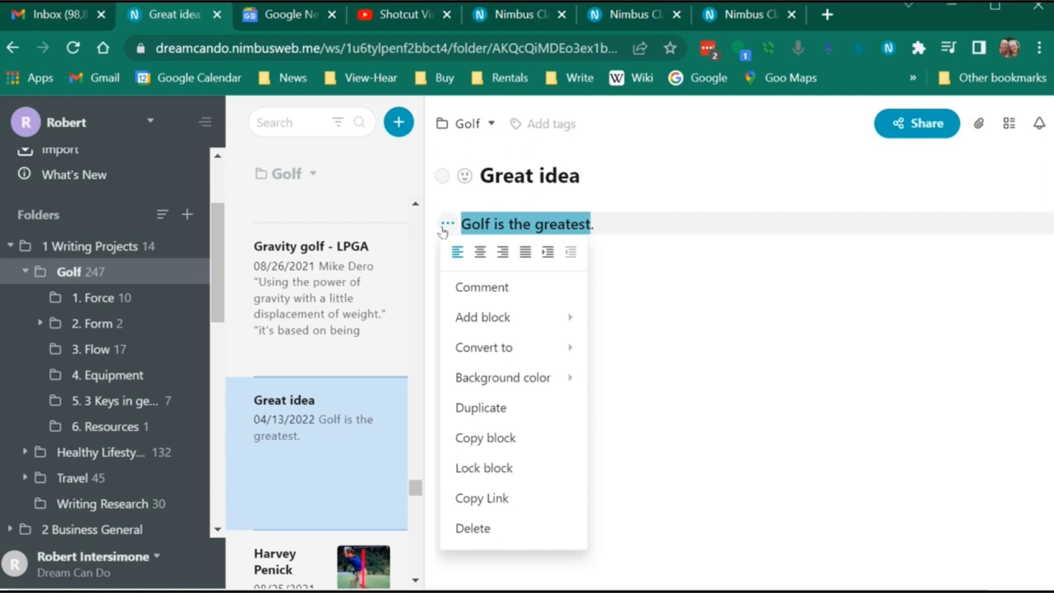
Switch to the YouTube putting video, capture a selected area of about 172 x 220 around the golfer, and open it for annotation.
{"action": "key", "text": "ctrl+alt+l"}
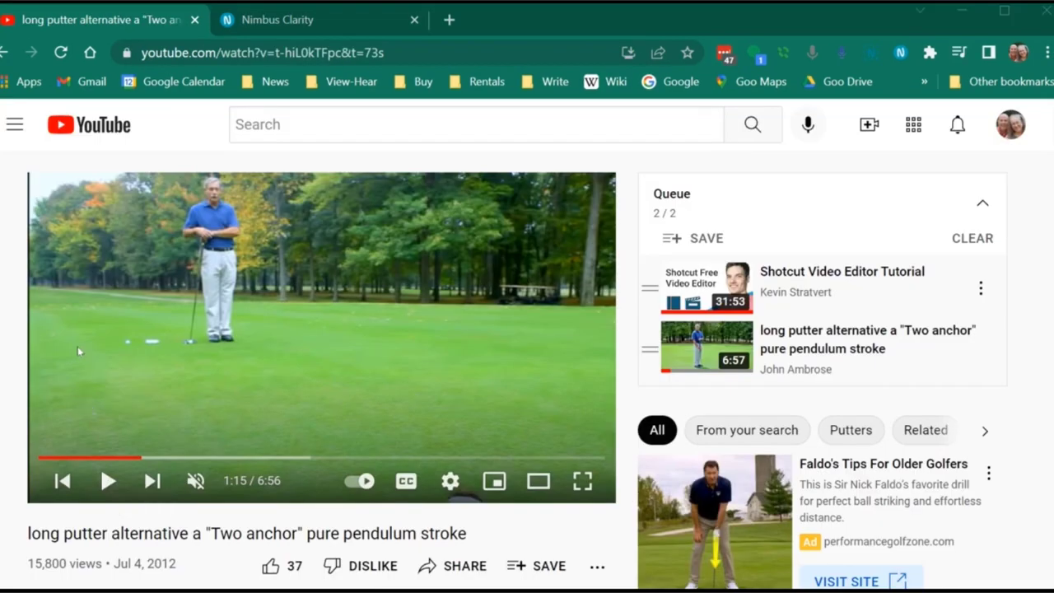
{"action": "left_click", "coordinate": [871, 53]}
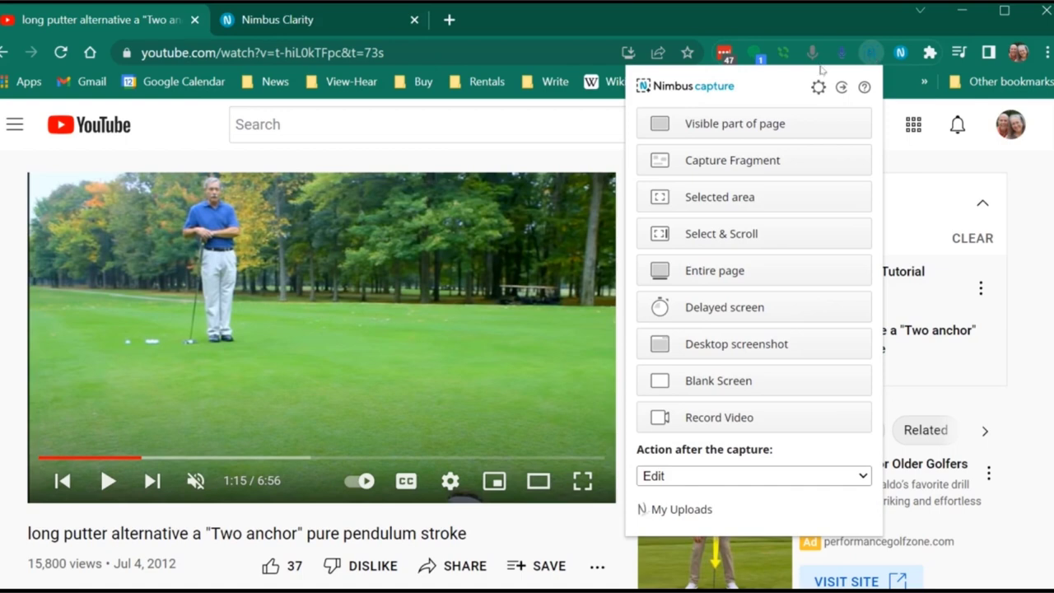
{"action": "left_click", "coordinate": [708, 198]}
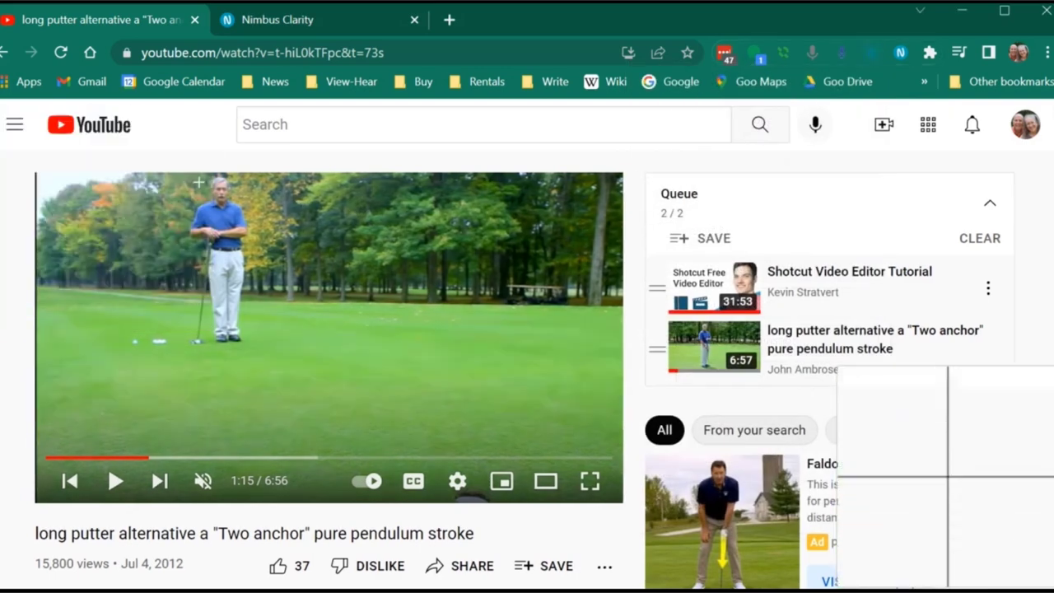
{"action": "left_click_drag", "start_coordinate": [121, 172], "coordinate": [279, 373]}
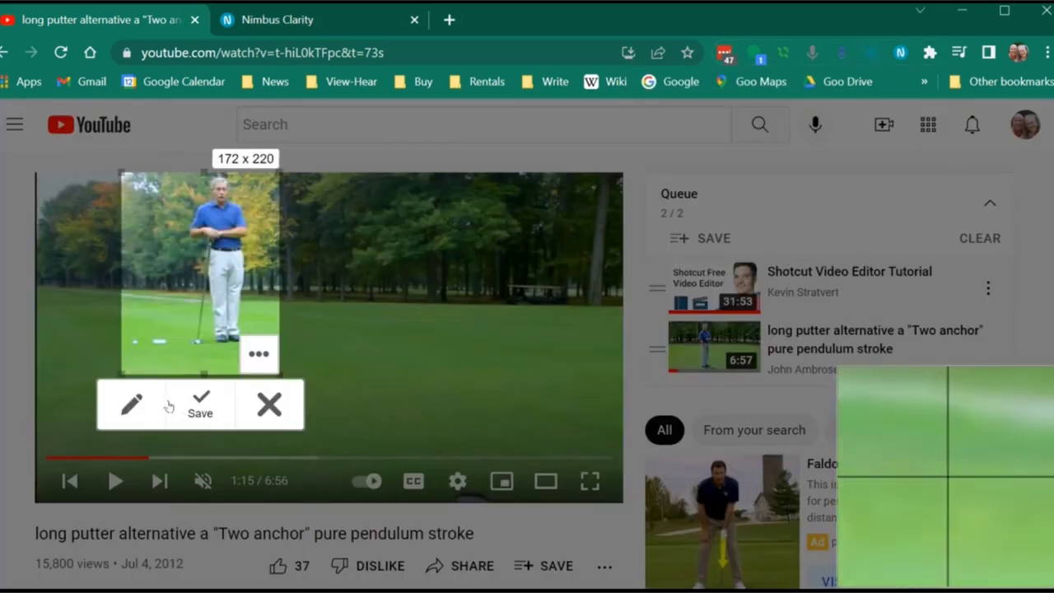
{"action": "left_click", "coordinate": [125, 404]}
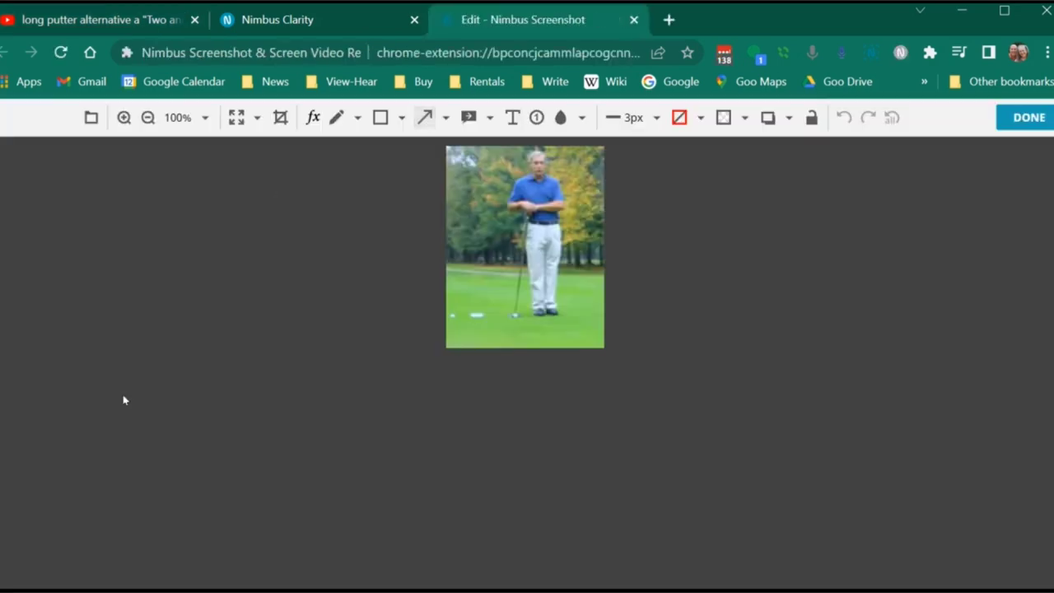
Draw a vertical red freehand line just beside the golfer on the screenshot and finish the annotation.
{"action": "left_click", "coordinate": [422, 119]}
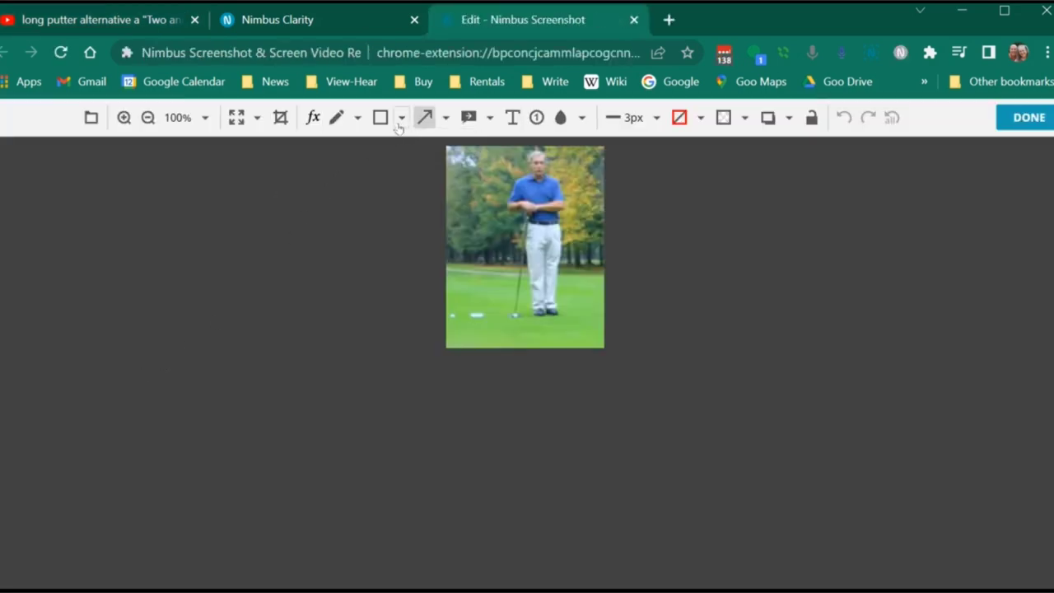
{"action": "left_click", "coordinate": [335, 122]}
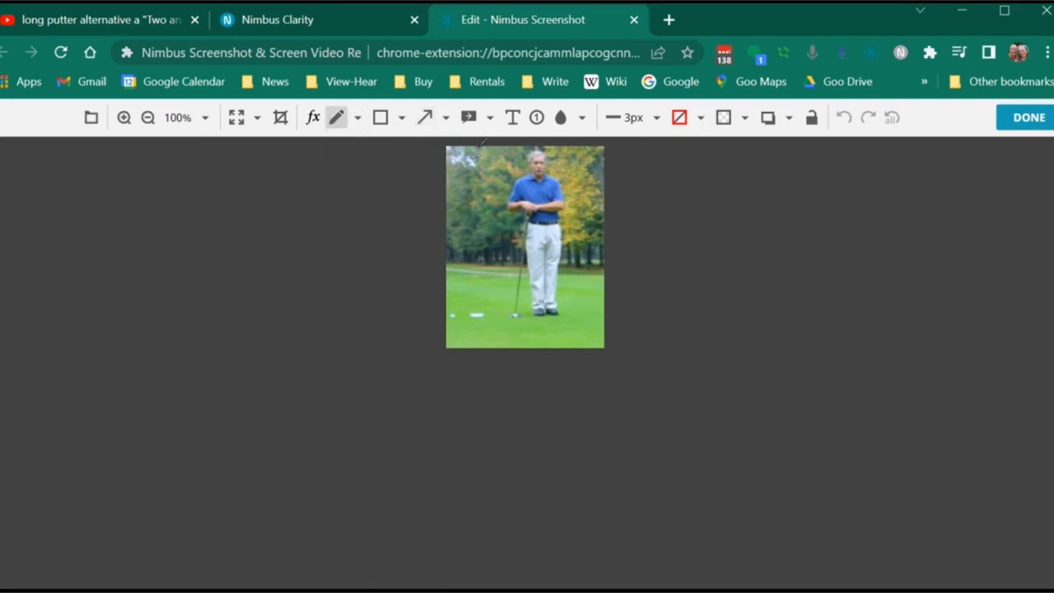
{"action": "left_click_drag", "start_coordinate": [496, 156], "coordinate": [502, 305]}
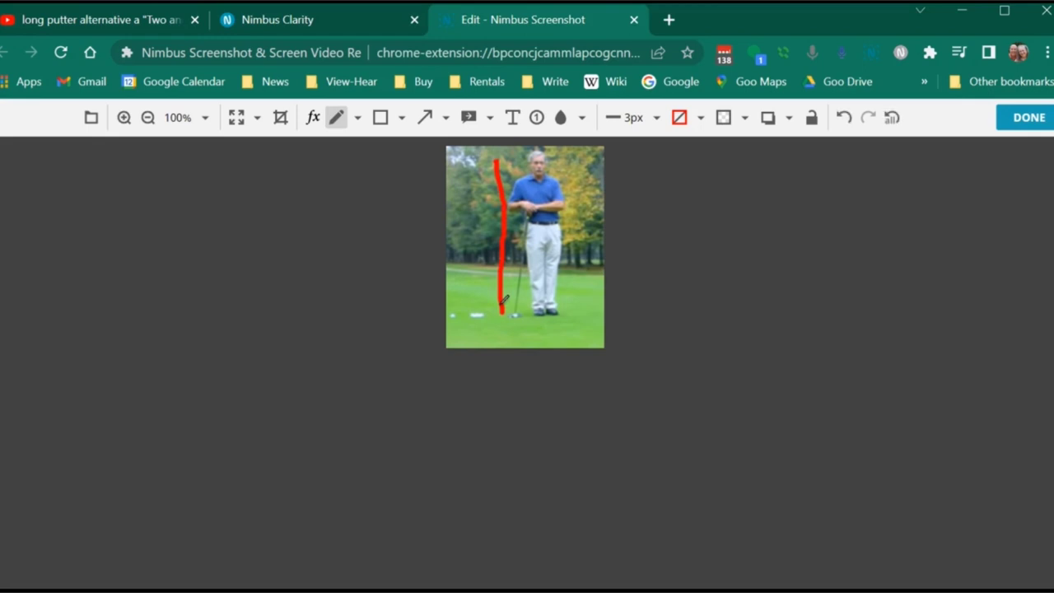
{"action": "left_click", "coordinate": [1020, 117]}
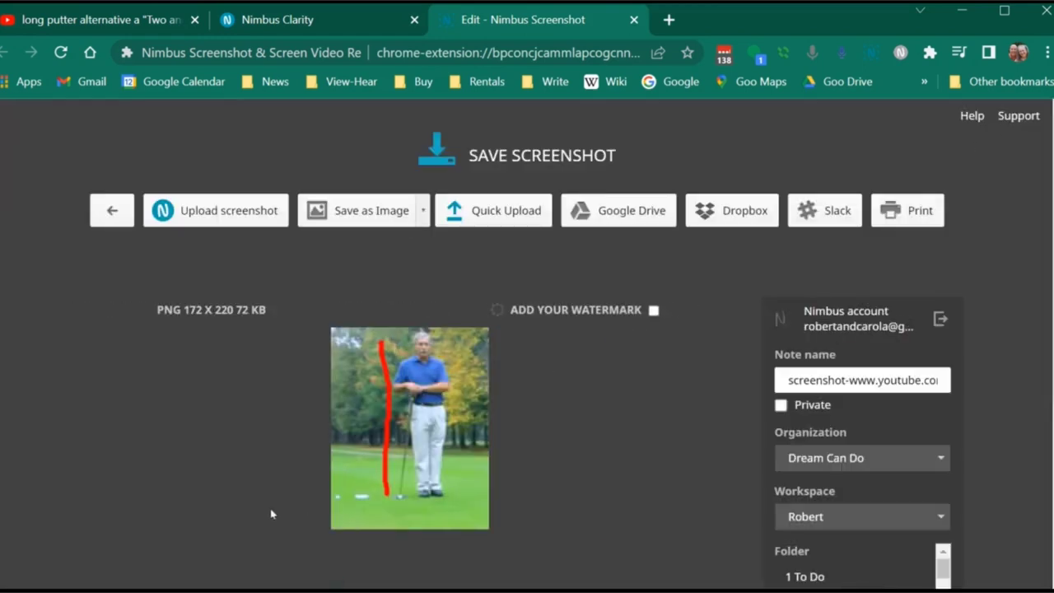
Add the comment "Best way to putt" to the screenshot, choose the Golf folder, and send it to Nimbus Note.
{"action": "scroll", "coordinate": [271, 513], "scroll_direction": "down", "scroll_amount": 4}
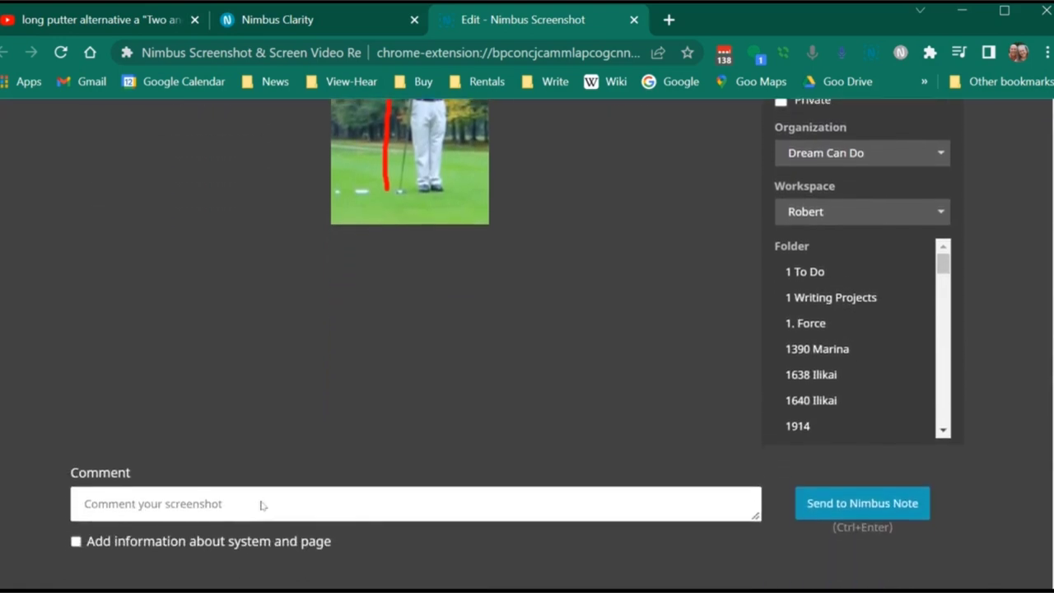
{"action": "left_click", "coordinate": [280, 486]}
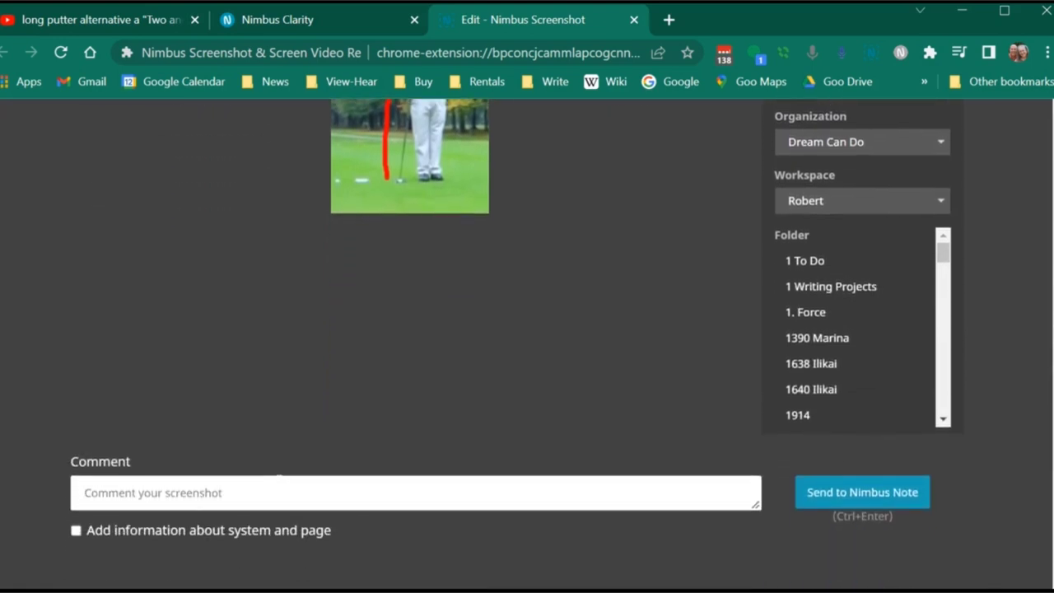
{"action": "type", "text": "Be"}
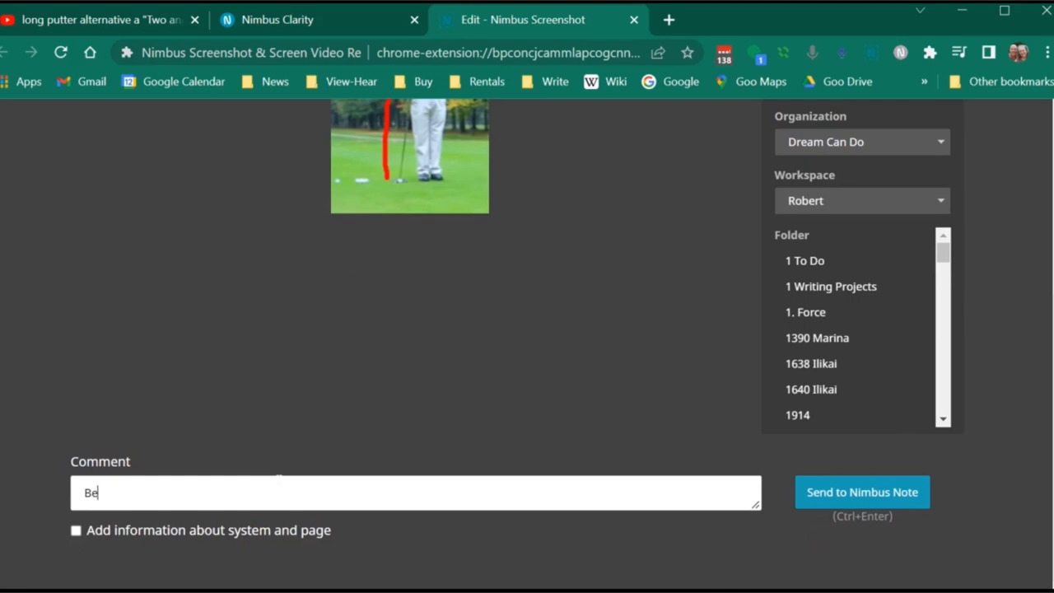
{"action": "type", "text": "st way to putt"}
{"action": "left_click_drag", "start_coordinate": [944, 256], "coordinate": [961, 333]}
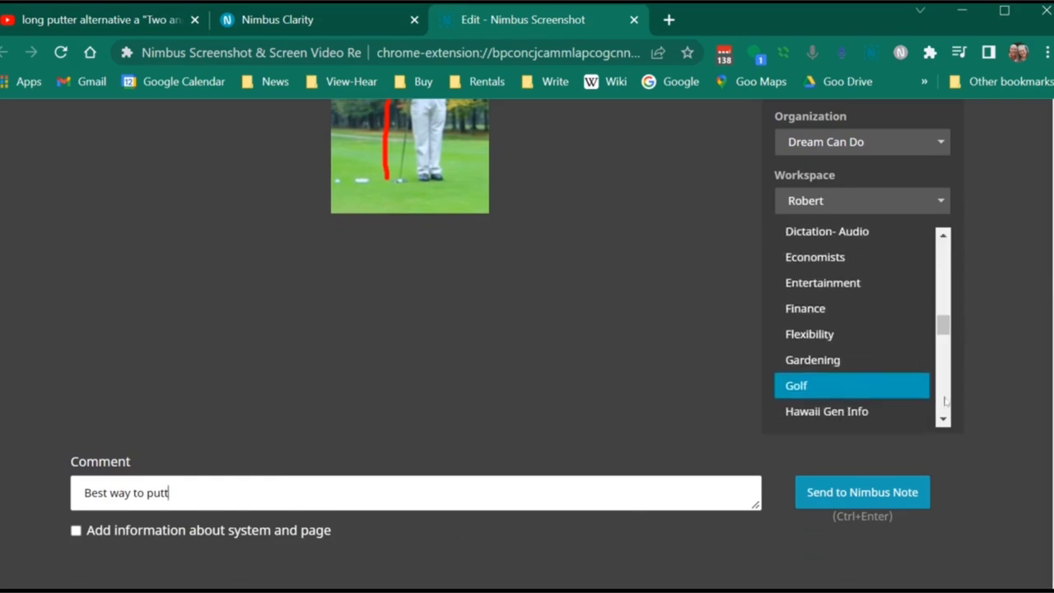
{"action": "left_click", "coordinate": [848, 492]}
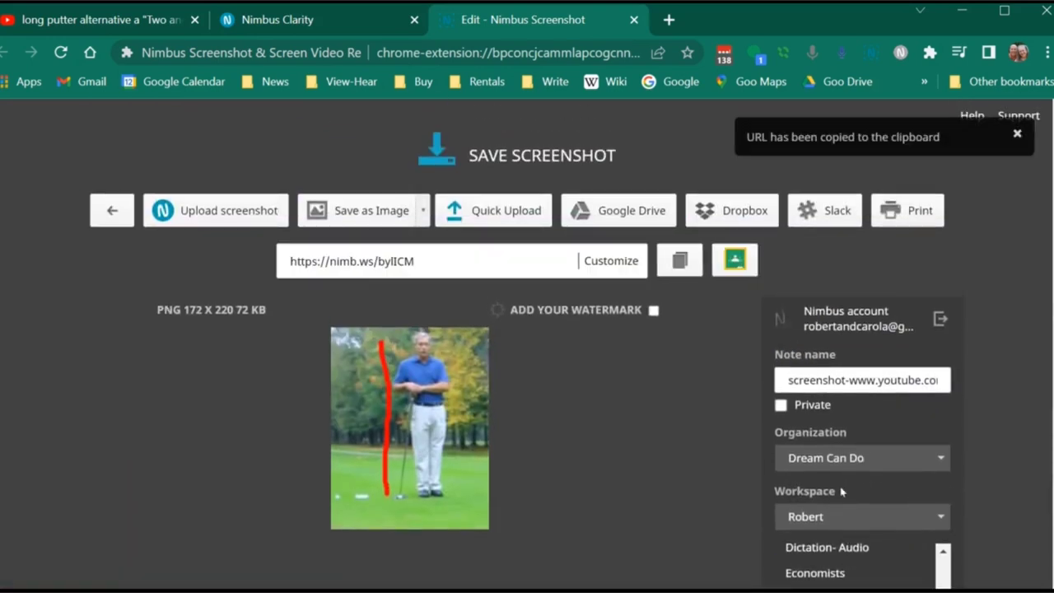
Switch to The Inner Game of Golf in Kindle and copy the passage from the "Breaking the Golf Illusion" heading to "visceral level".
{"action": "key", "text": "ctrl+alt+l"}
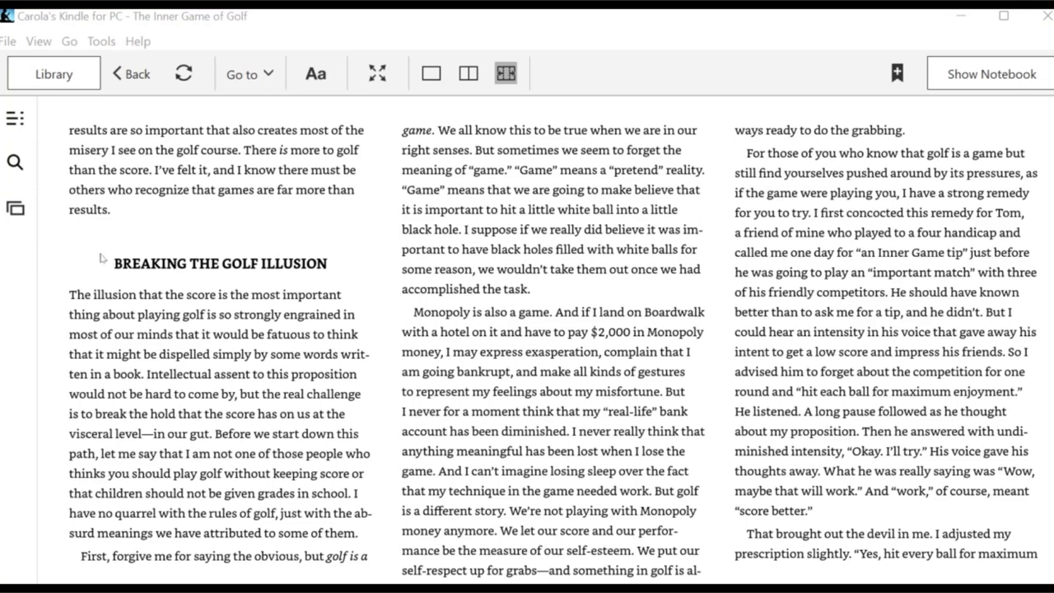
{"action": "left_click_drag", "start_coordinate": [106, 258], "coordinate": [145, 428]}
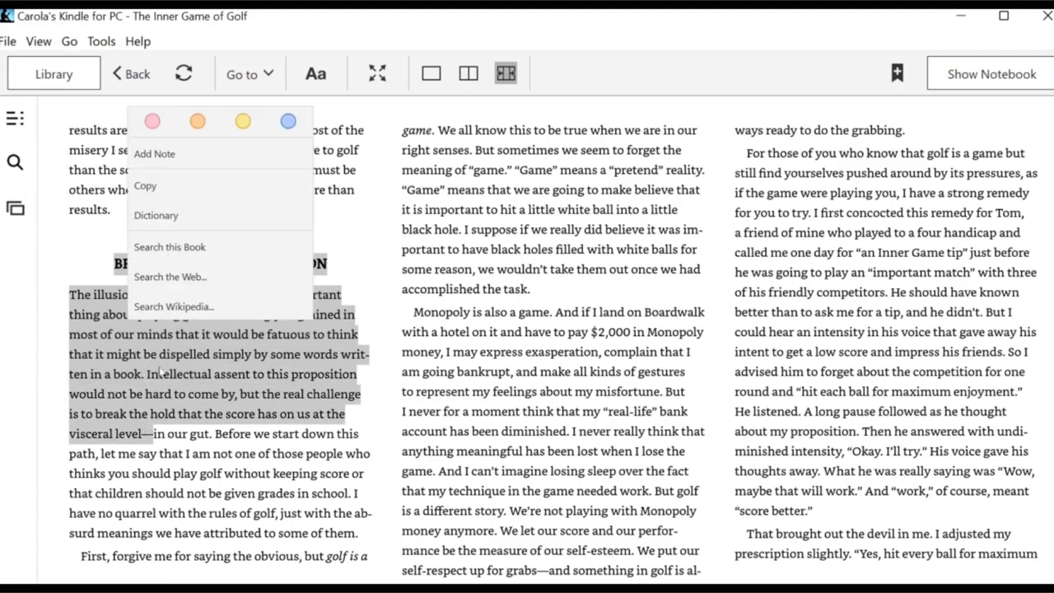
{"action": "left_click", "coordinate": [146, 186]}
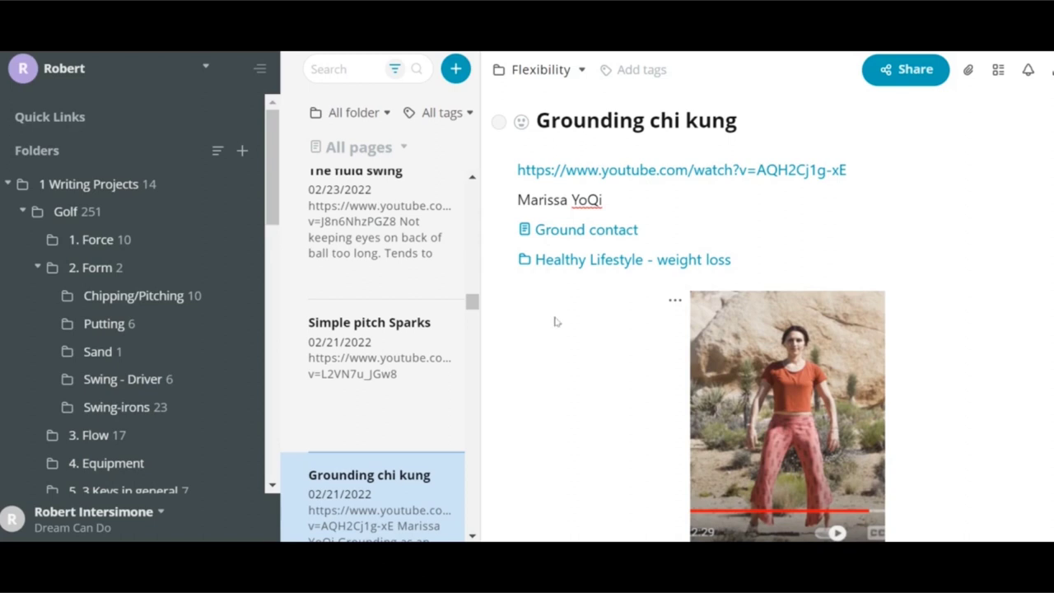
Open the tag entry and the shared link prompt of the Grounding chi kung page, and cancel the sharing.
{"action": "left_click", "coordinate": [661, 71]}
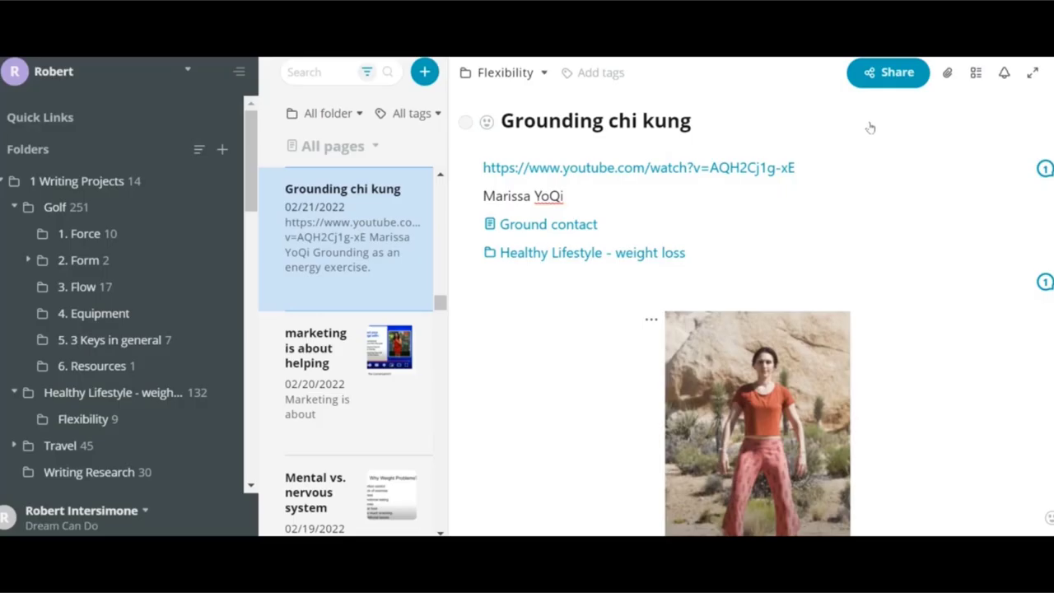
{"action": "left_click", "coordinate": [895, 78]}
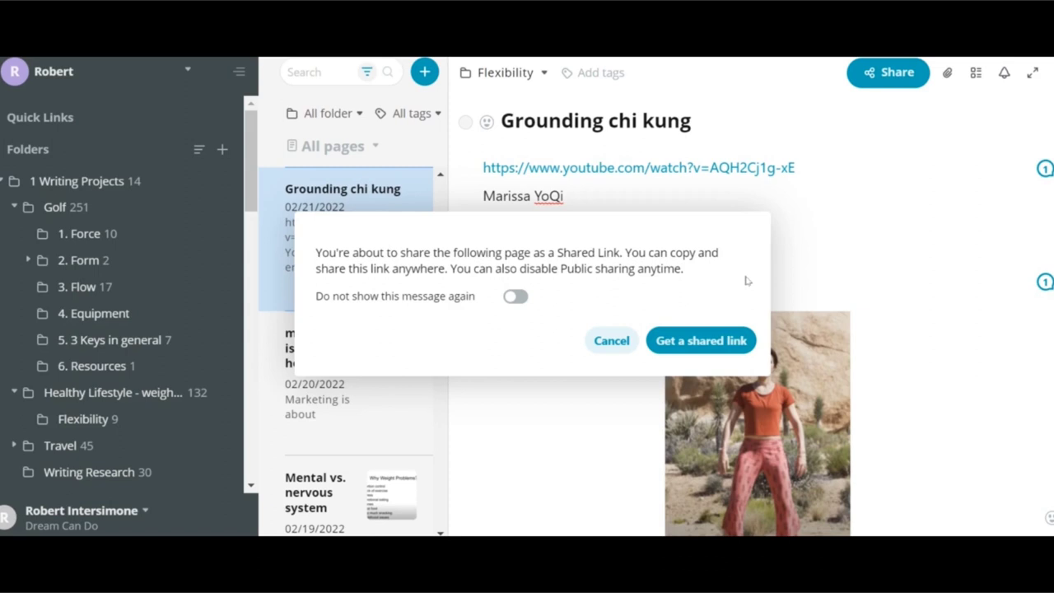
{"action": "left_click", "coordinate": [607, 340]}
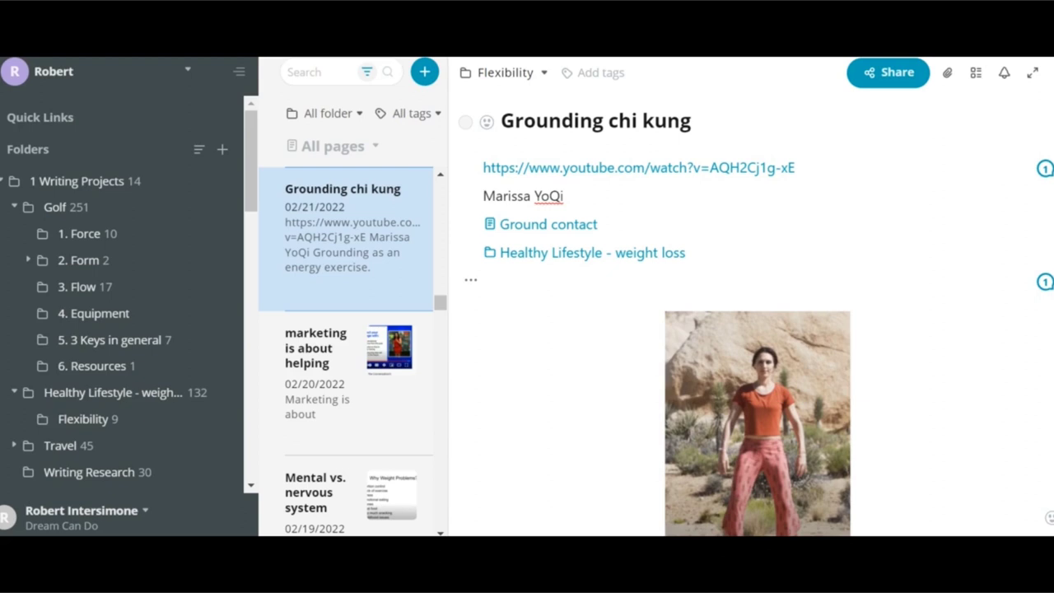
Open the comment thread on the empty block above the image in the Grounding chi kung page.
{"action": "left_click", "coordinate": [470, 282]}
{"action": "left_click", "coordinate": [506, 290]}
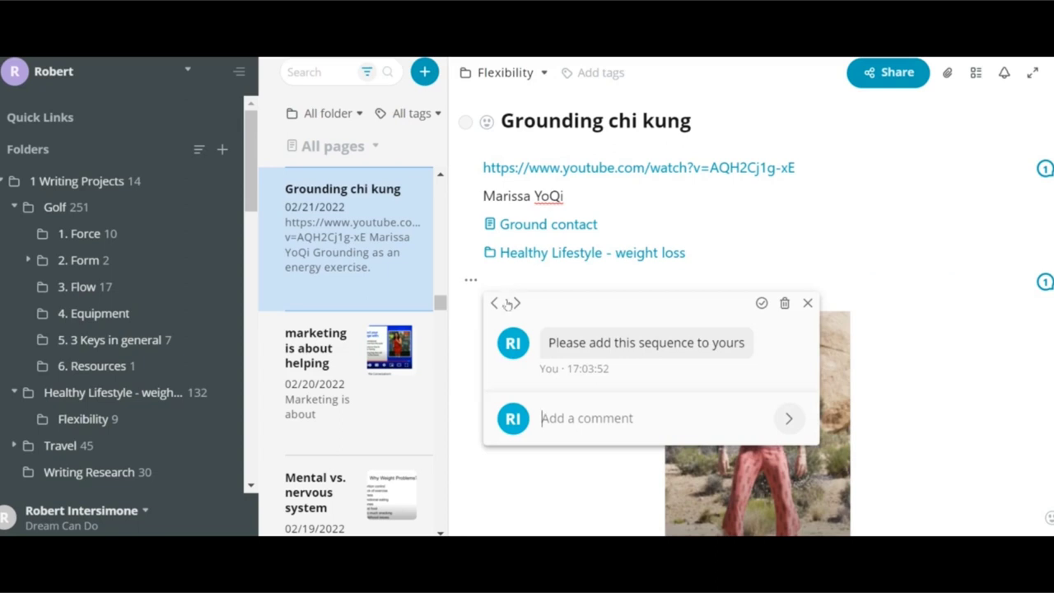
Copy the internal link of the Grounding chi kung page and switch to the Shared workspace.
{"action": "right_click", "coordinate": [303, 224]}
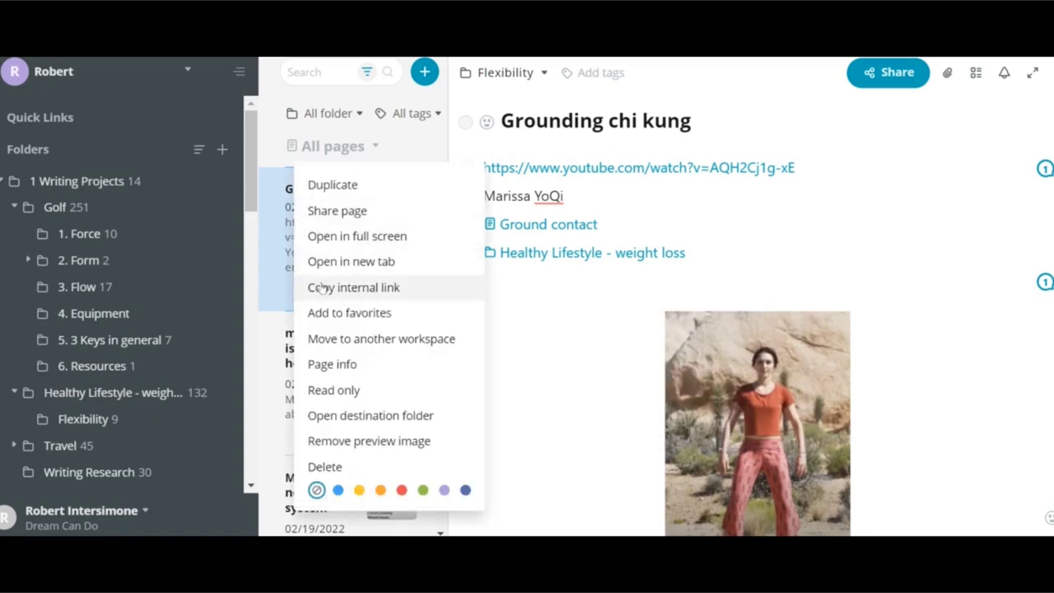
{"action": "left_click", "coordinate": [321, 287]}
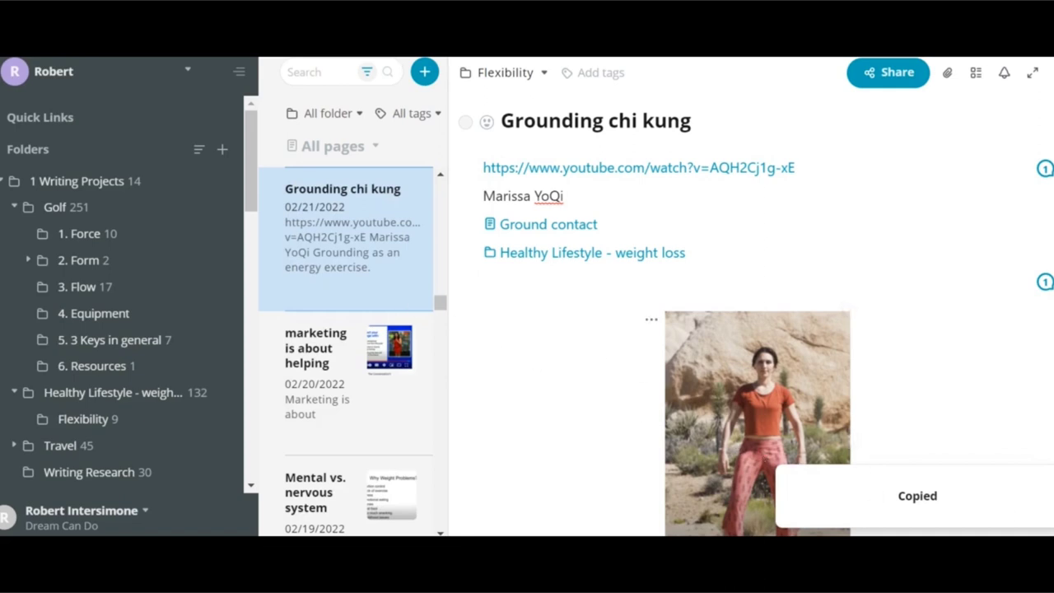
{"action": "left_click", "coordinate": [53, 72]}
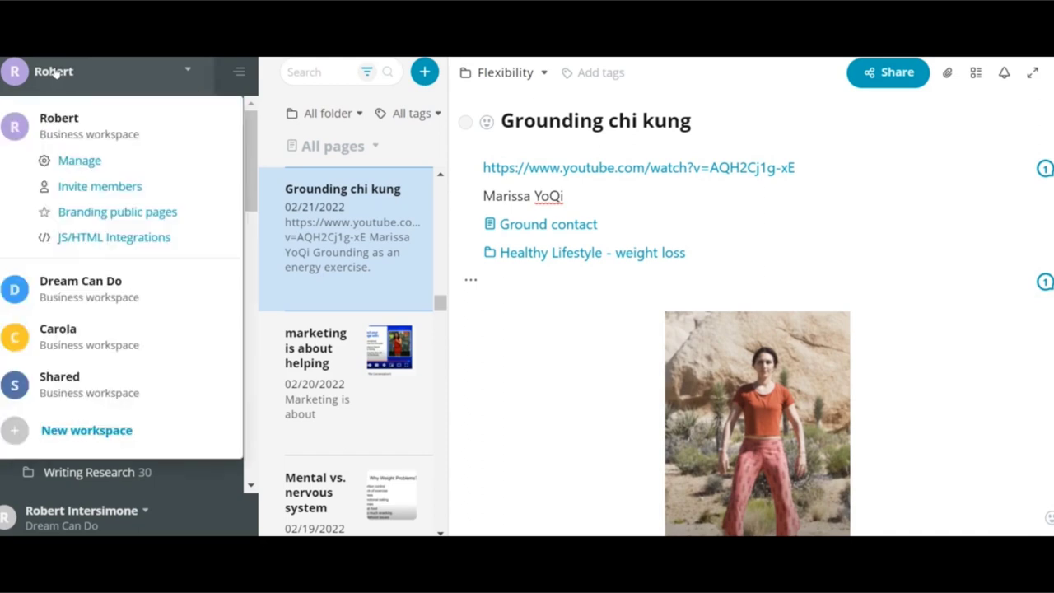
{"action": "left_click", "coordinate": [68, 389]}
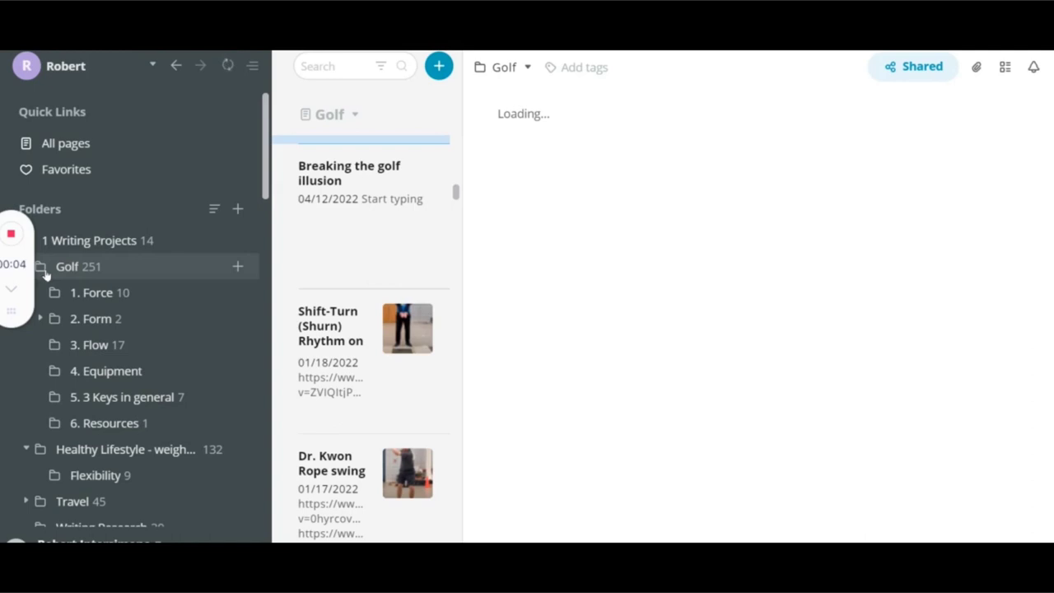
Open the page export options for the Golf folder.
{"action": "right_click", "coordinate": [47, 275]}
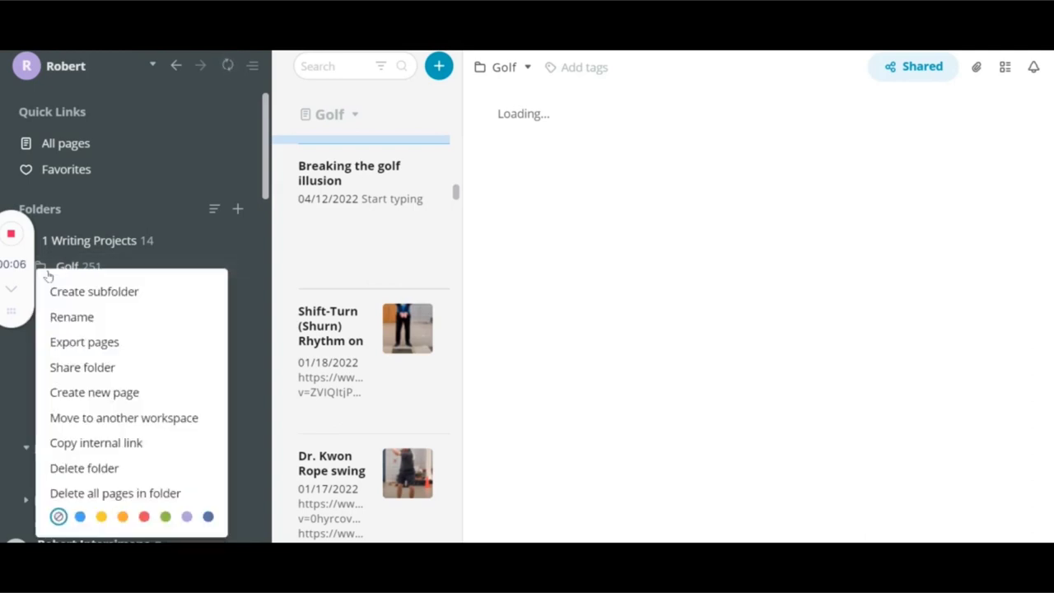
{"action": "left_click", "coordinate": [52, 346]}
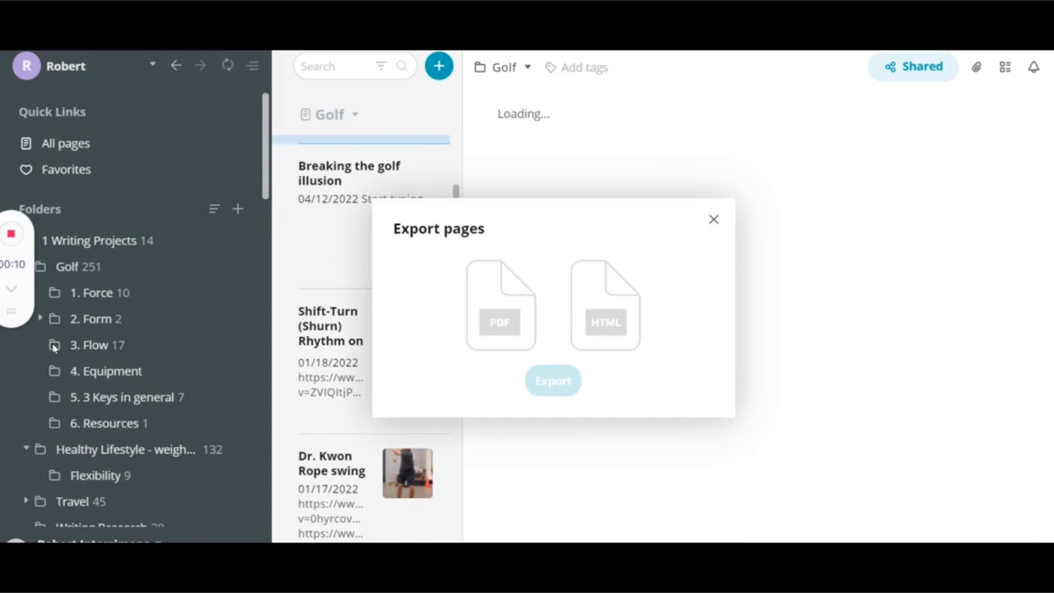